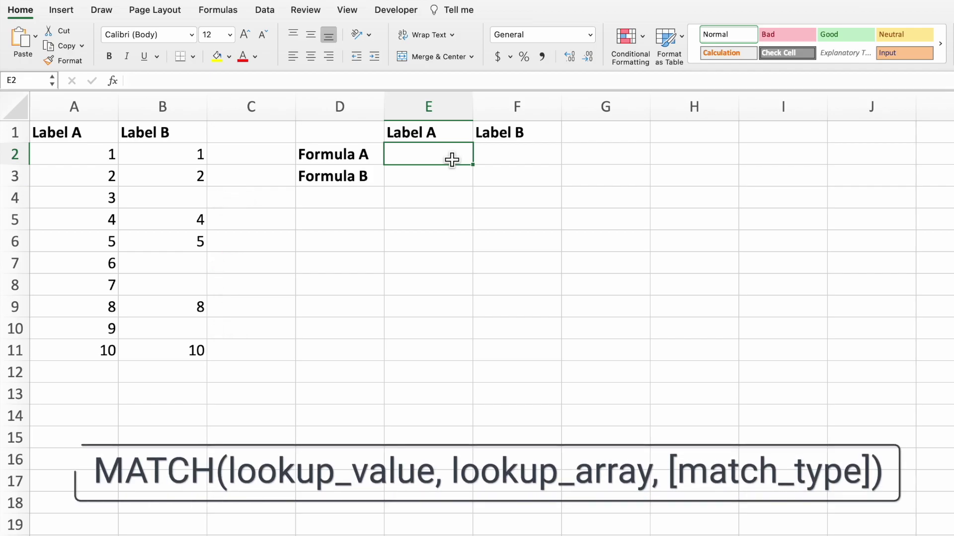
- Enter =MATCH(TRUE,ISBLANK(A:A),0) in E2 to find column A's first blank row, 12
type("=MA")
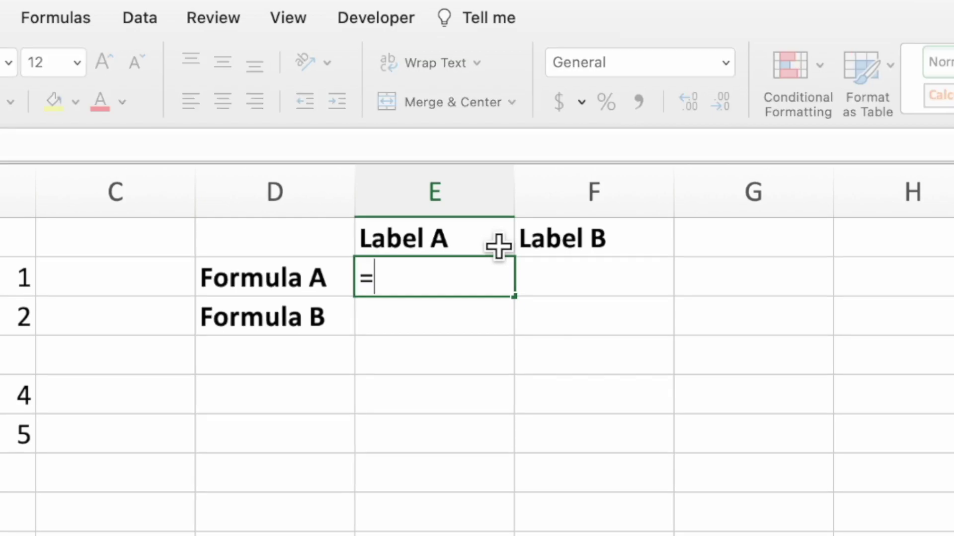
type("TCH(")
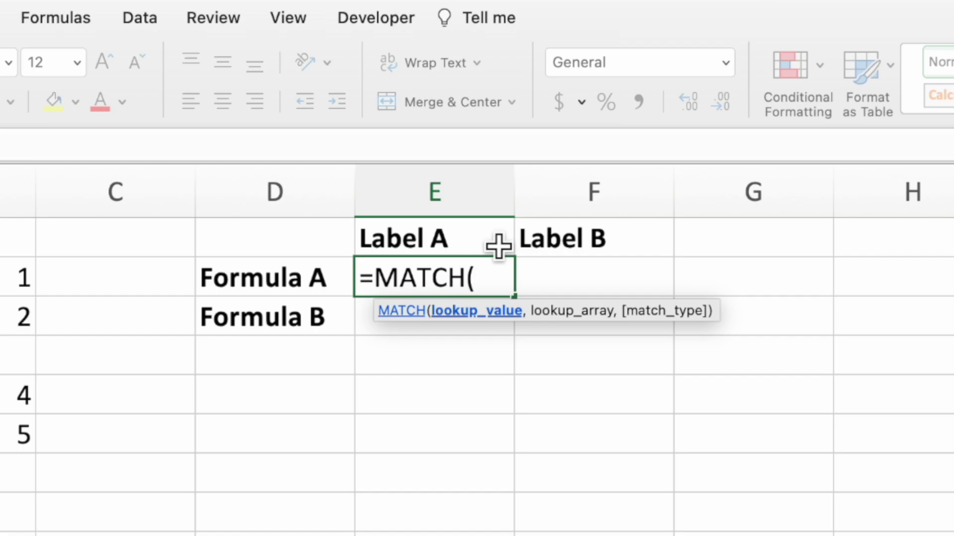
type("TR")
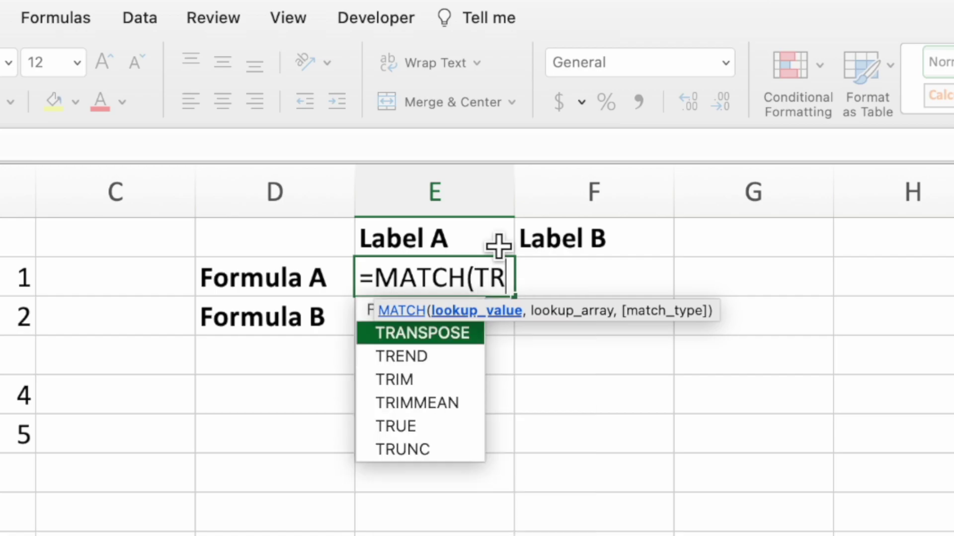
type("UE,")
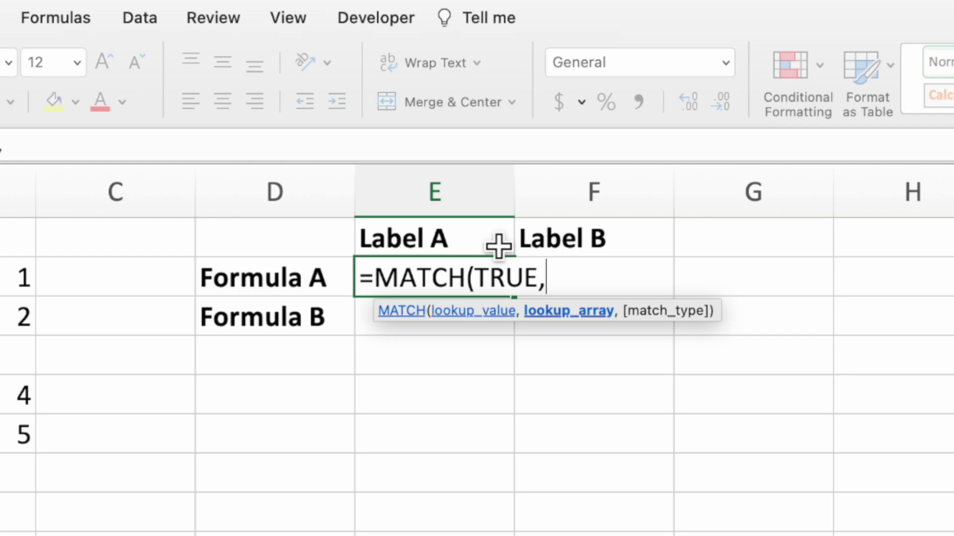
type("IS")
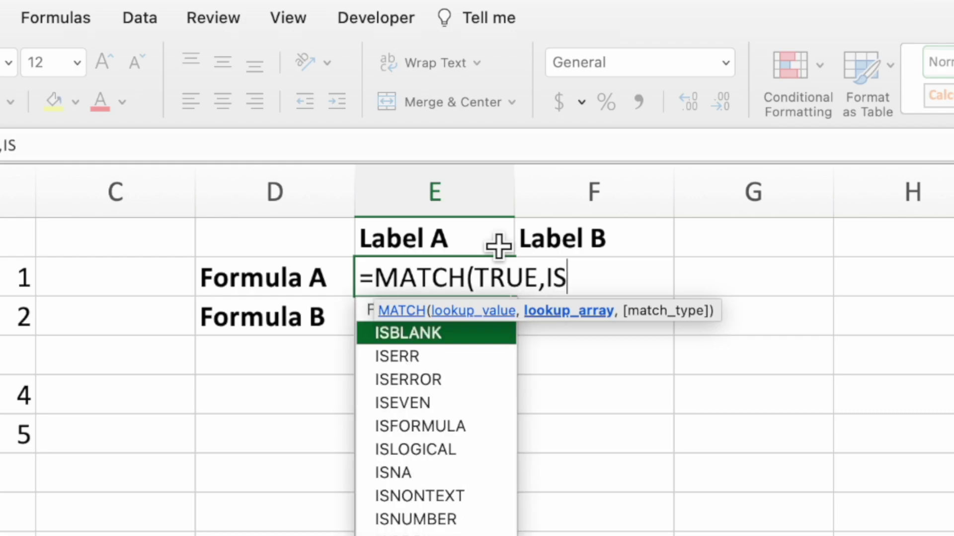
type("BLANK(")
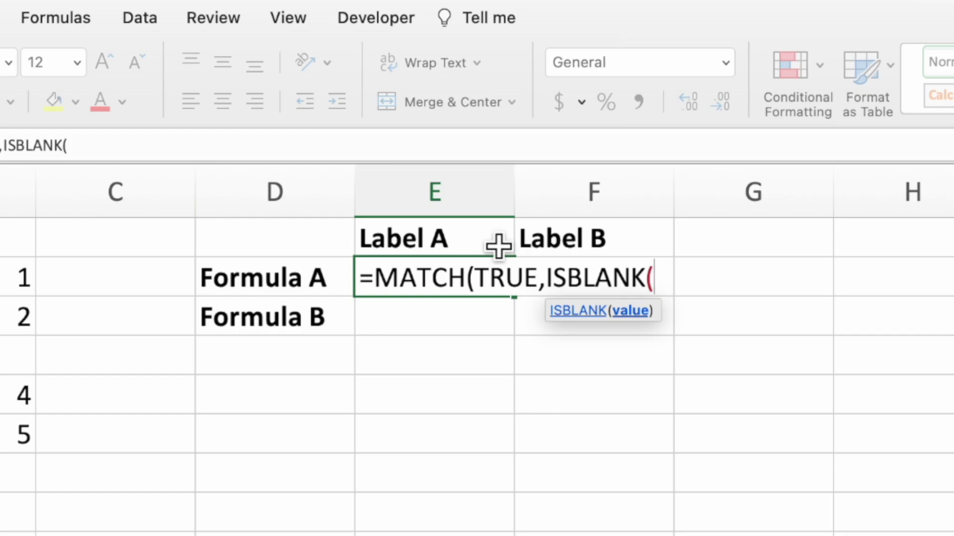
left_click(76, 242)
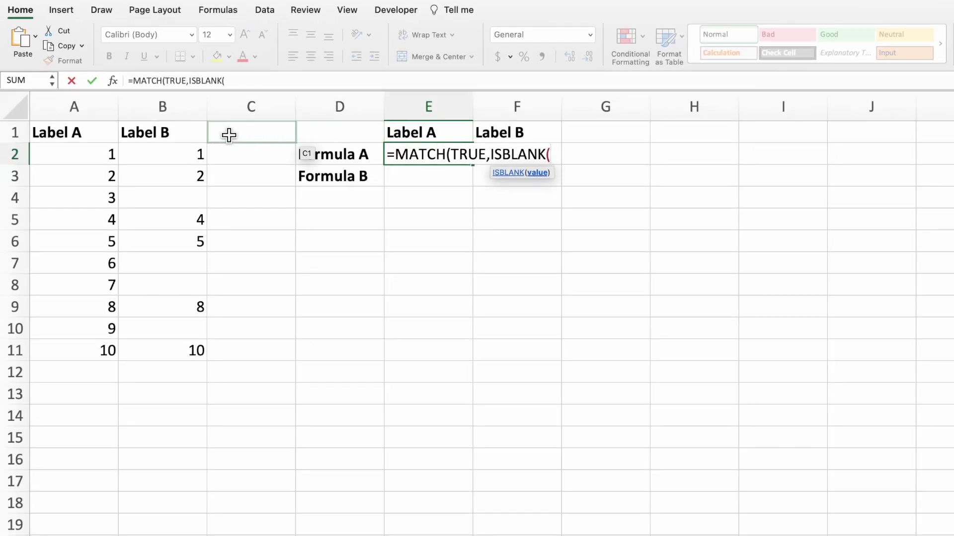
left_click(102, 120)
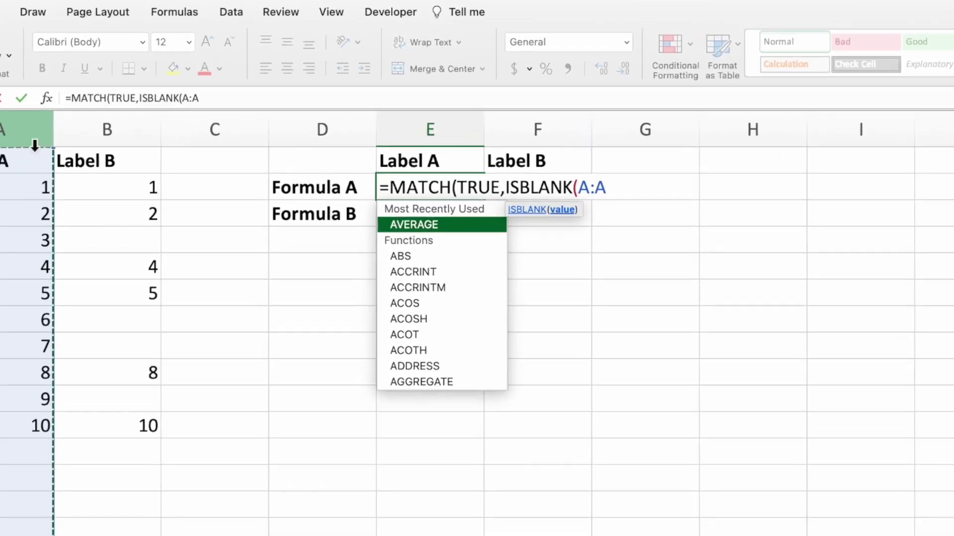
type(")")
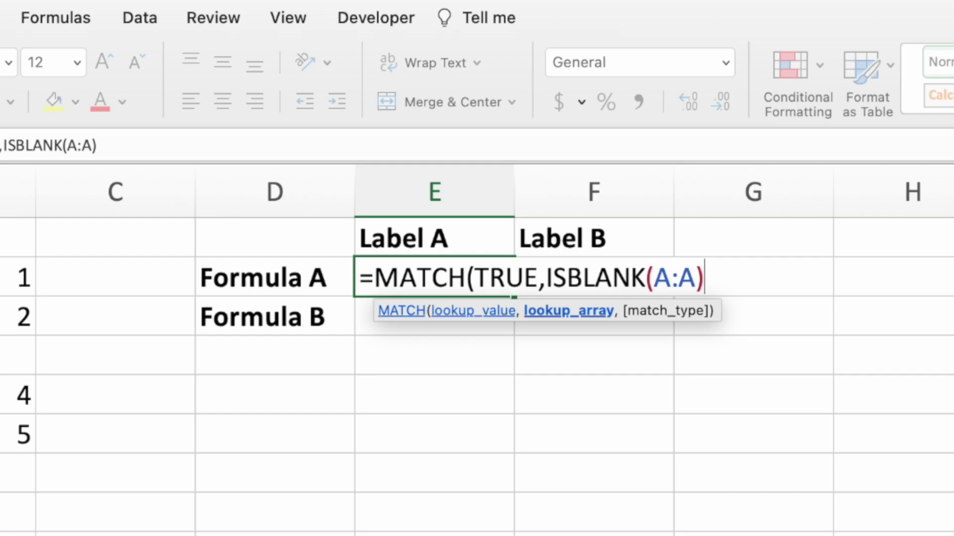
type(",")
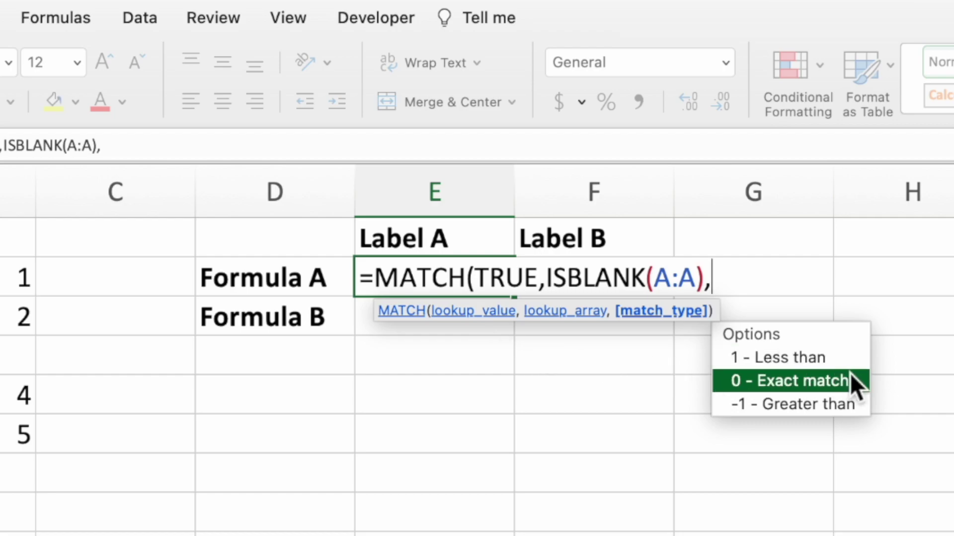
double_click(864, 380)
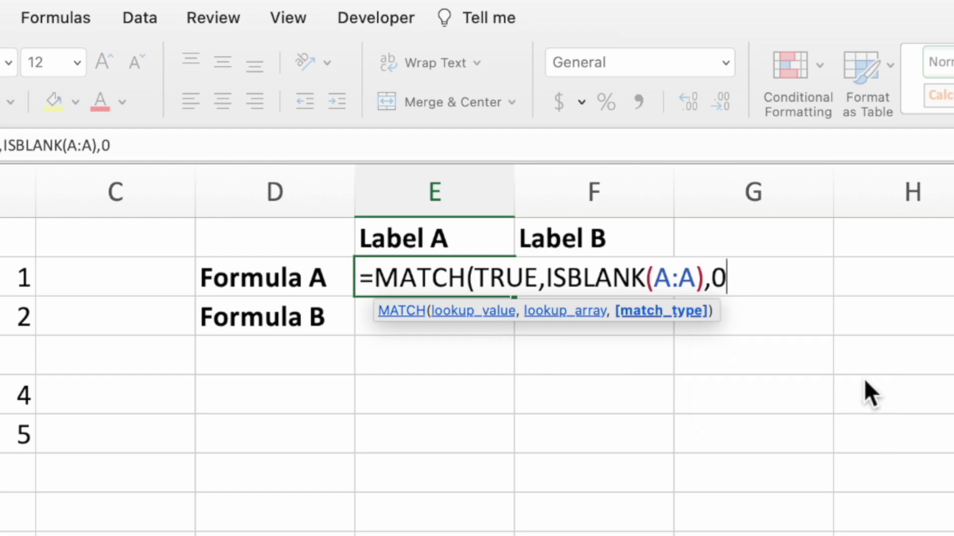
type(")")
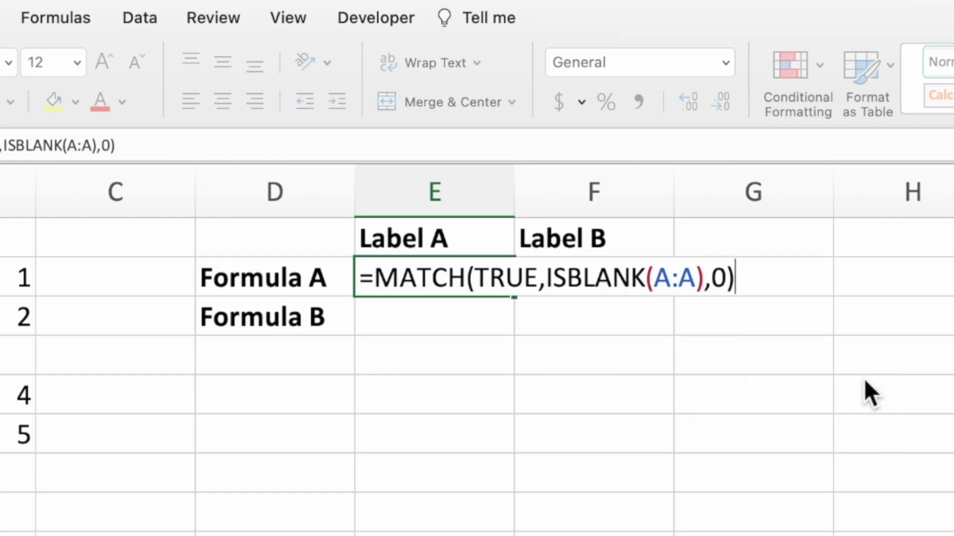
key("Return")
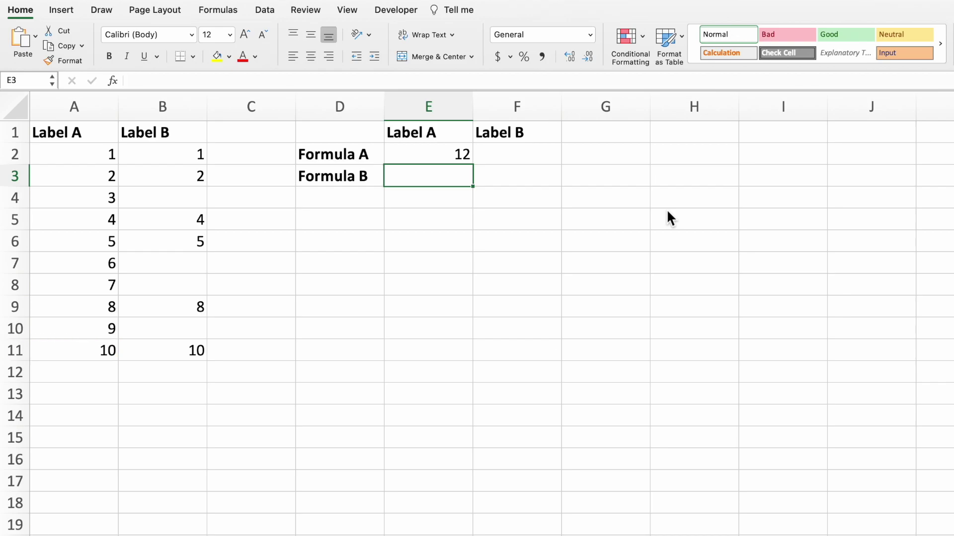
- Append -1 to the E2 formula so it returns 11, column A's last filled row
left_click(425, 161)
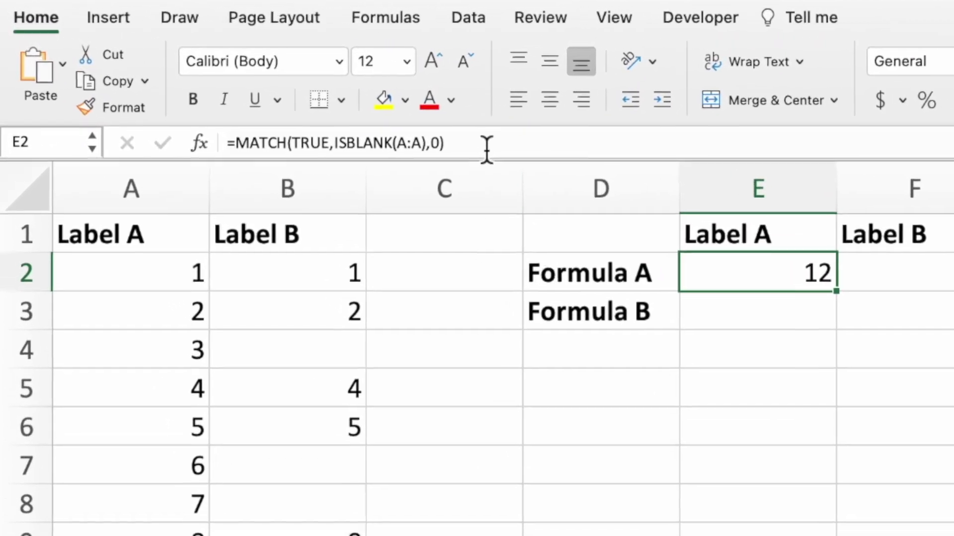
left_click(271, 81)
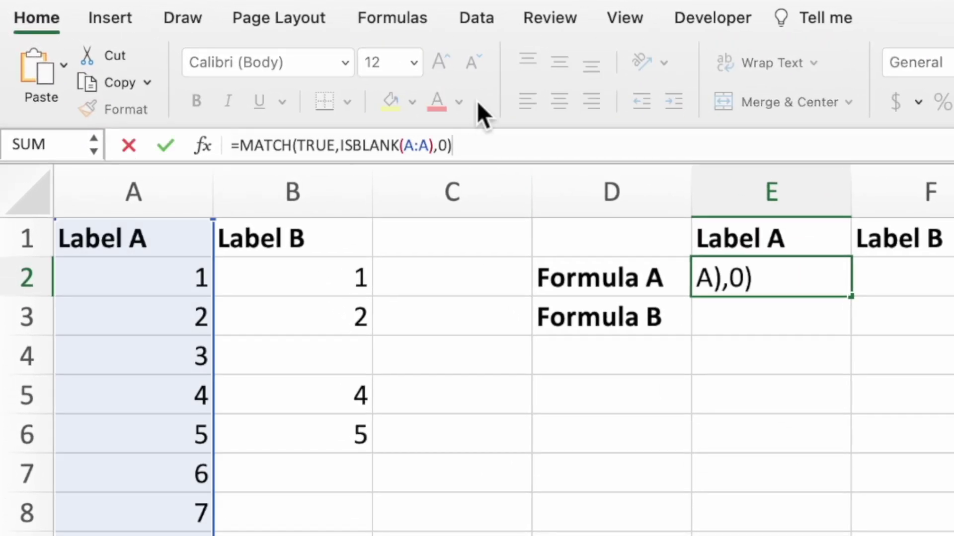
type("-1")
key("Return")
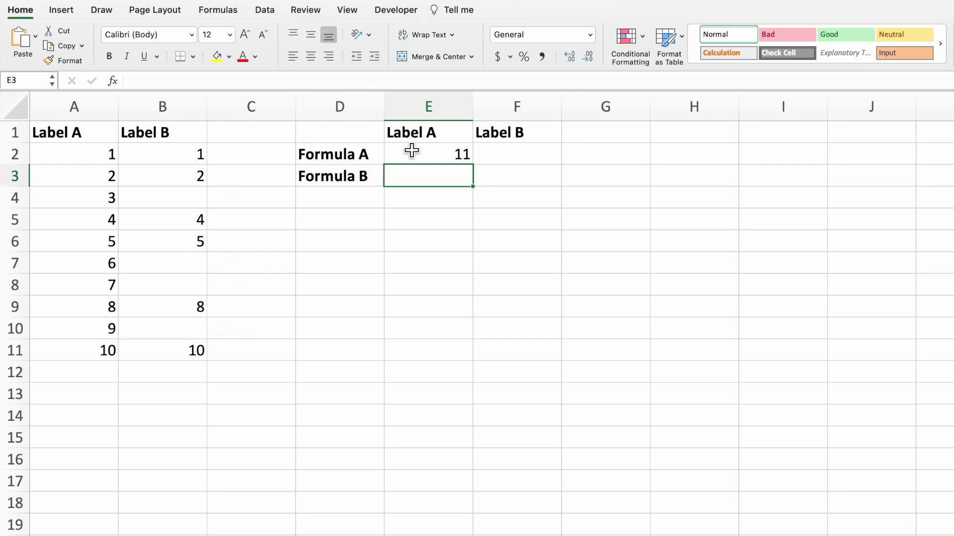
- Fill the E2 formula right into F2 and confirm it references B:B, returning 3
left_click(440, 162)
left_click_drag(472, 165, 554, 168)
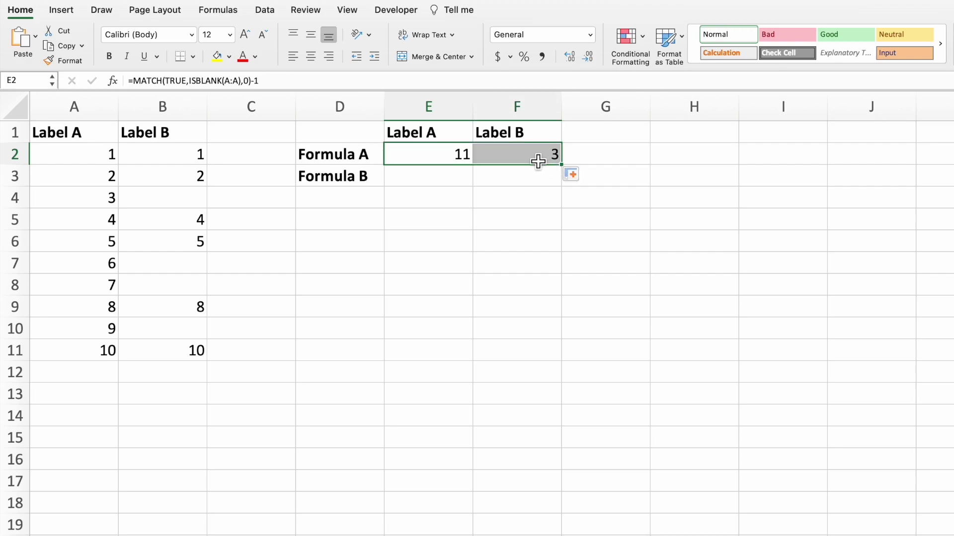
left_click(537, 162)
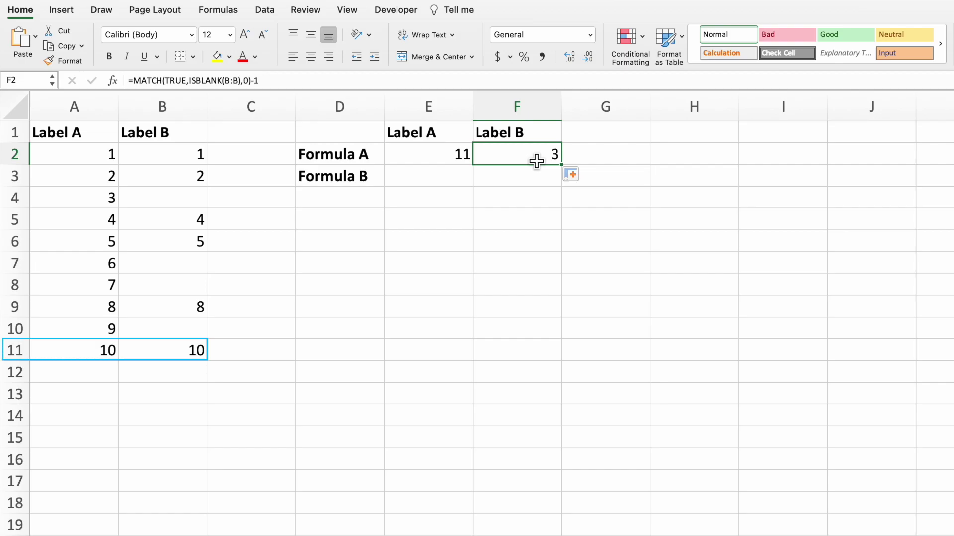
- Enter =MAX(ROW(A:A)*NOT(ISBLANK(A:A))) in E3, returning 11 for column A
left_click(433, 182)
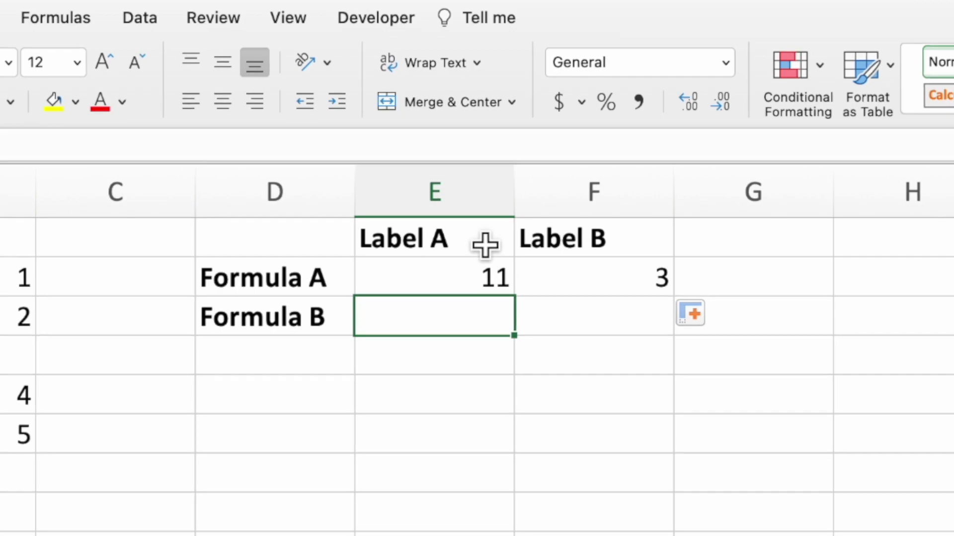
type("=MAX(")
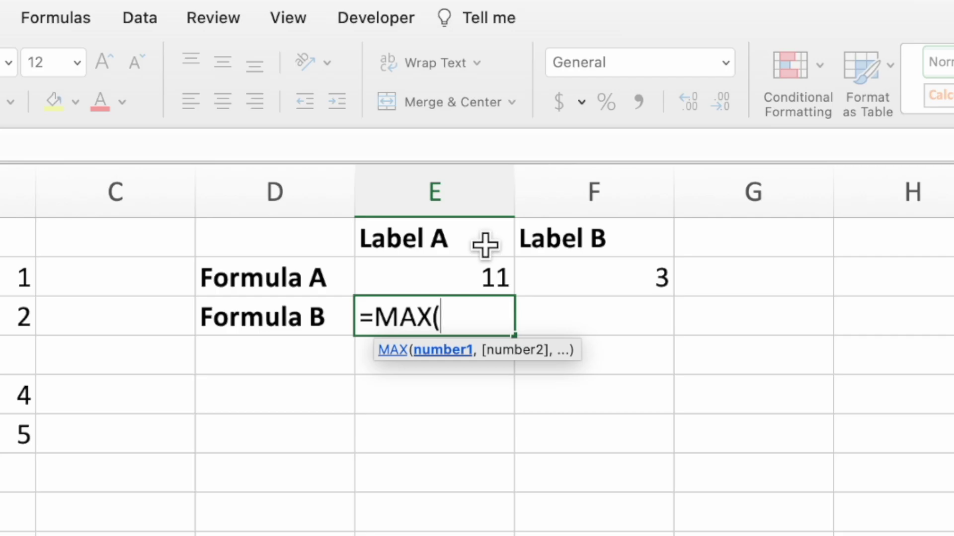
type("ROW(")
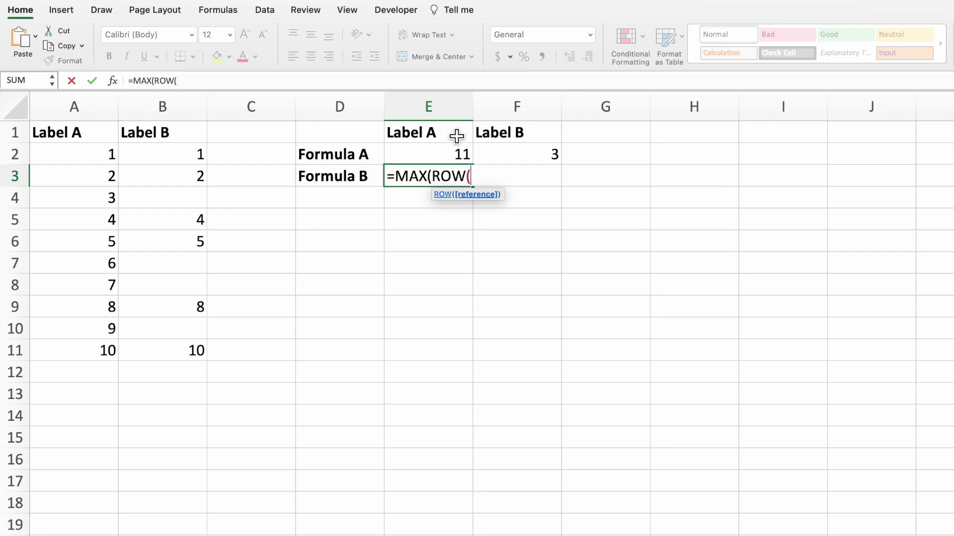
left_click(107, 107)
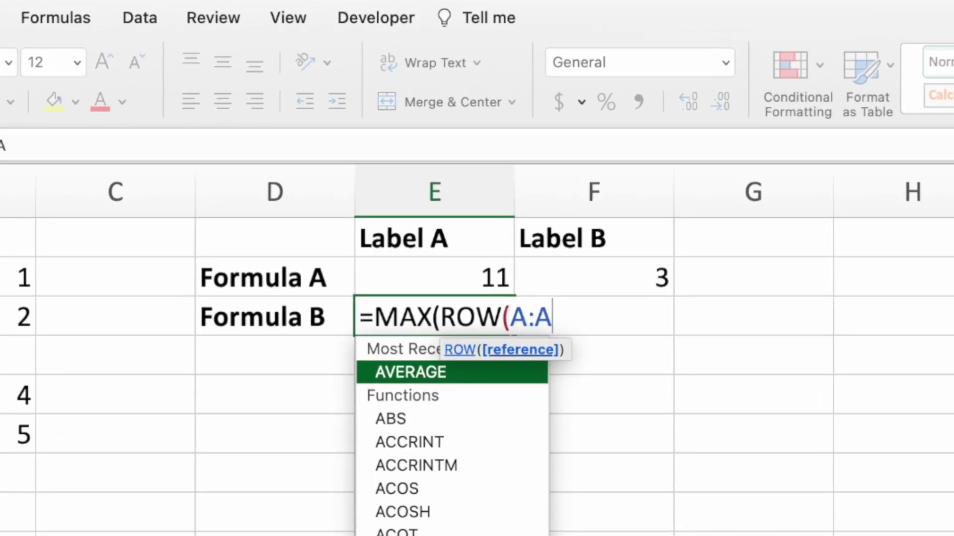
type(")")
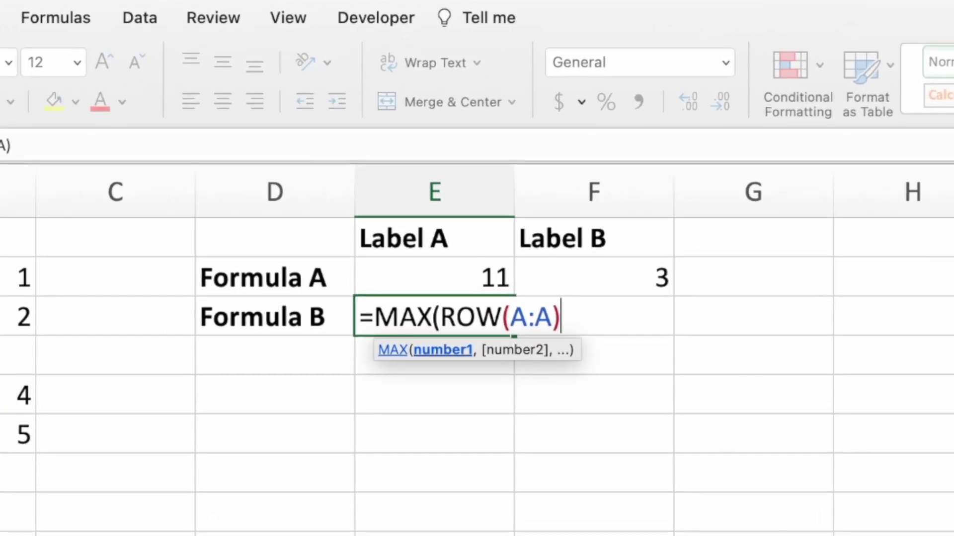
type("*NOT")
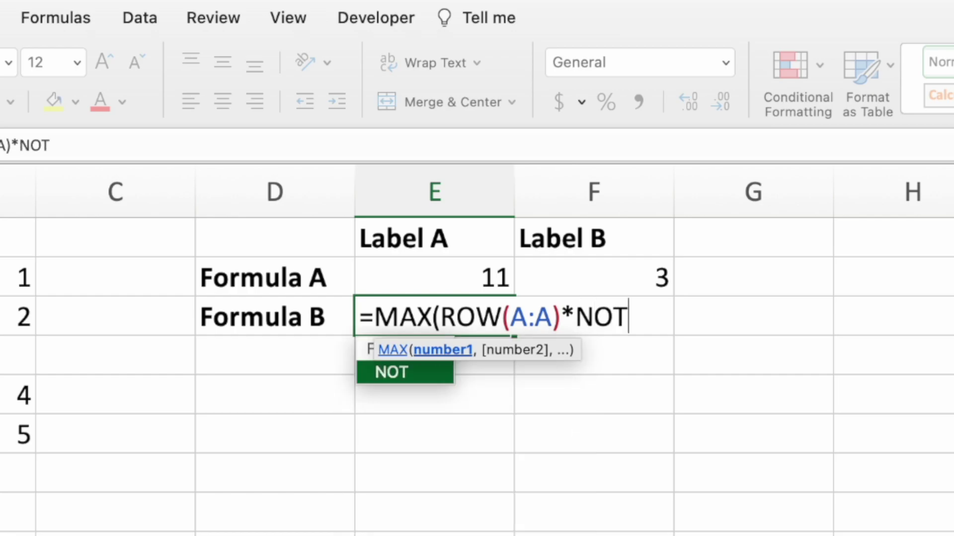
type("(ISBL")
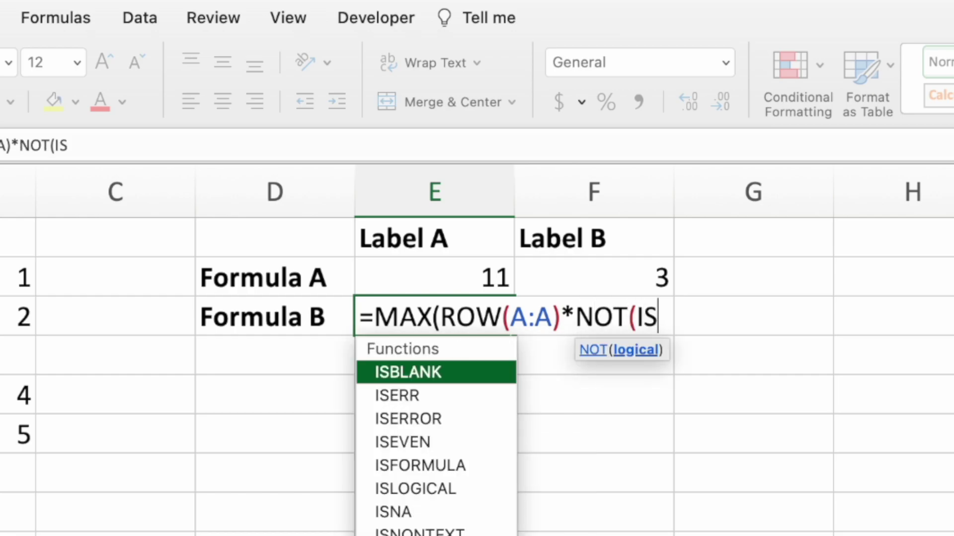
type("ANK(")
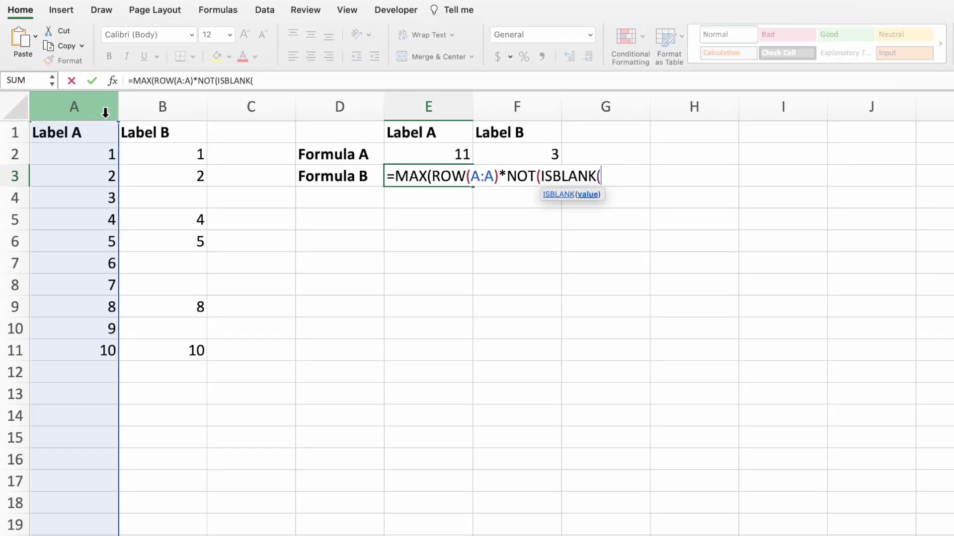
left_click(105, 114)
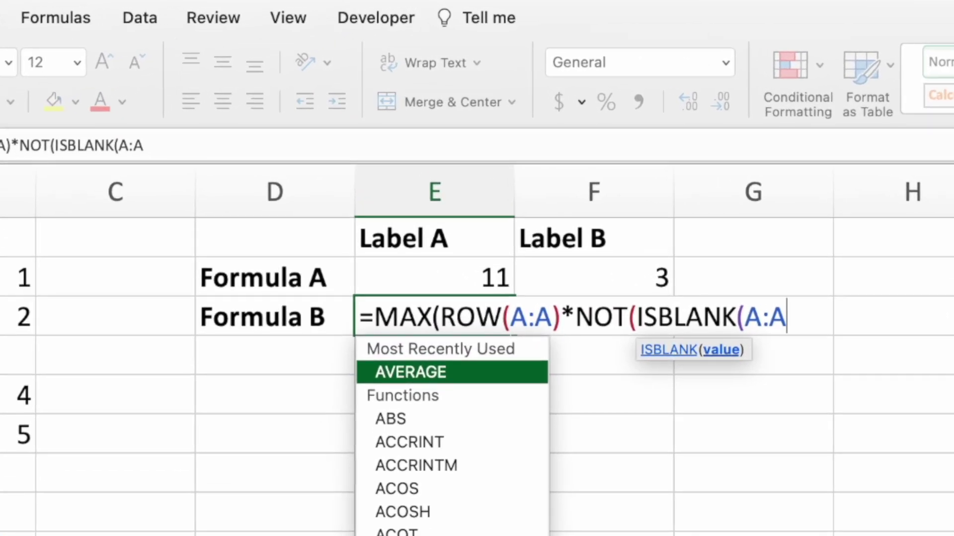
type(")))")
key("Return")
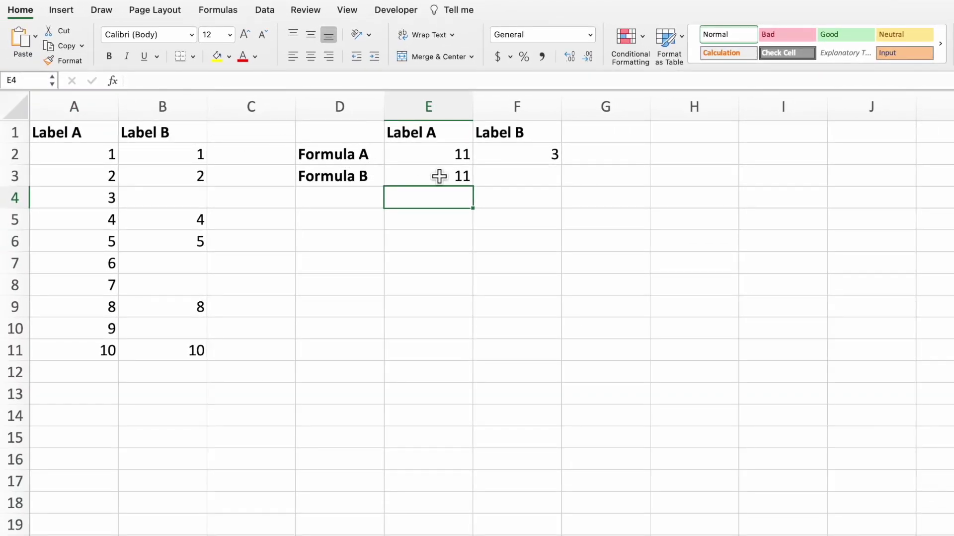
left_click(439, 180)
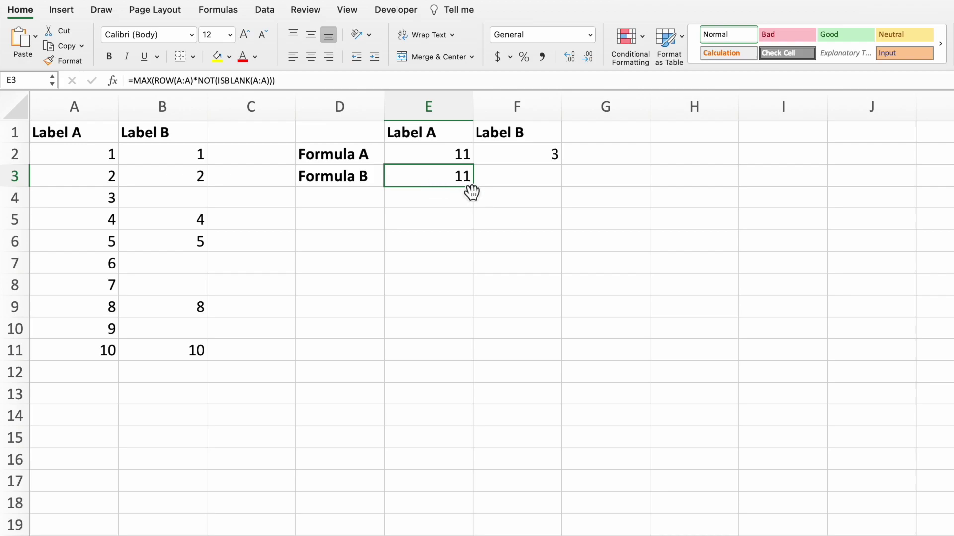
- Fill the E3 formula right into F3 and confirm it uses column B, returning 11
left_click_drag(472, 188, 560, 188)
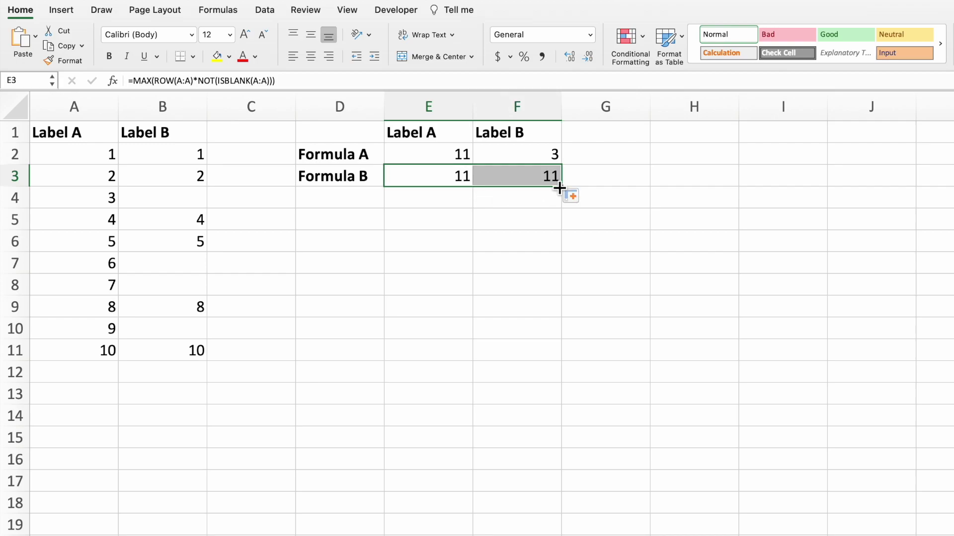
left_click(516, 178)
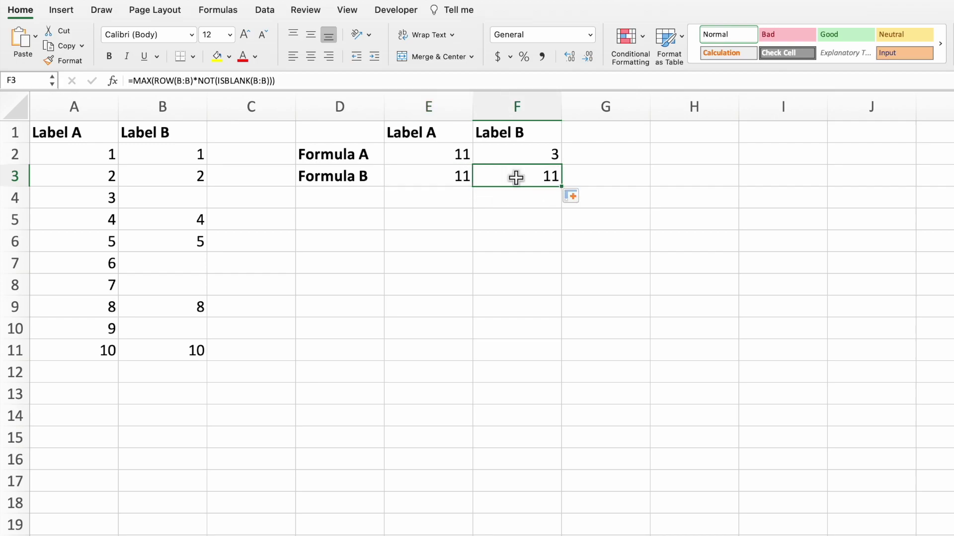